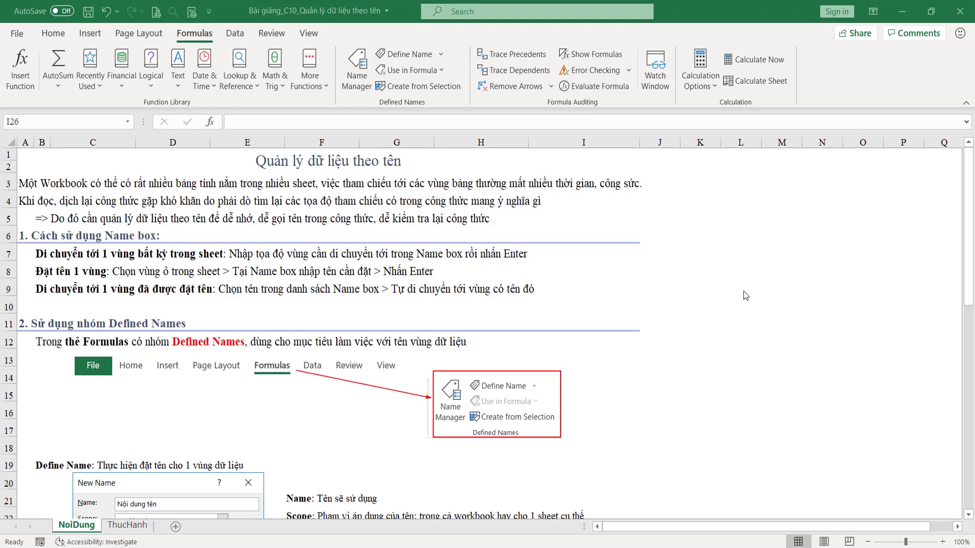
# - Scroll the NoiDung sheet down to section 3, Quy tắc đặt tên, at rows 36–47
pyautogui.scroll(-11, 744, 291)
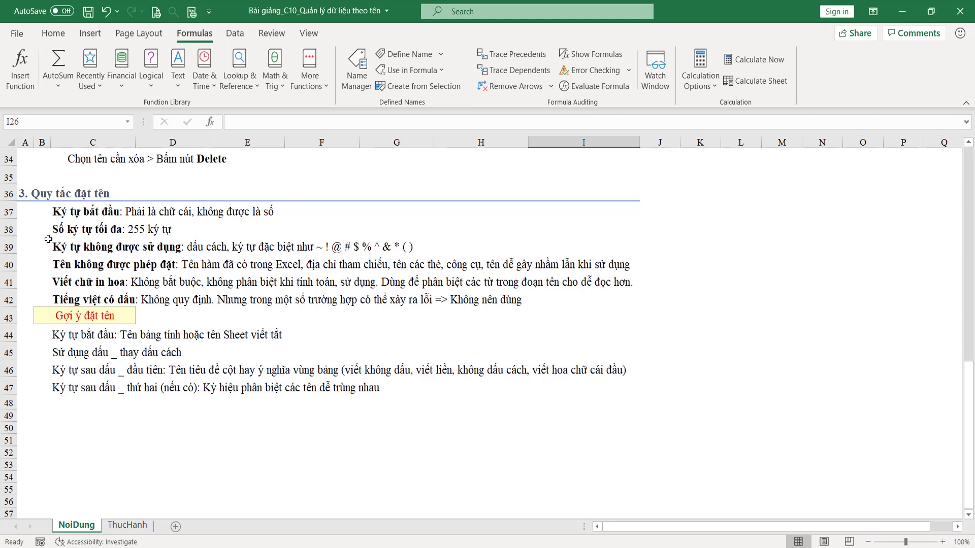
pyautogui.moveTo(63, 212); pyautogui.dragTo(631, 213)
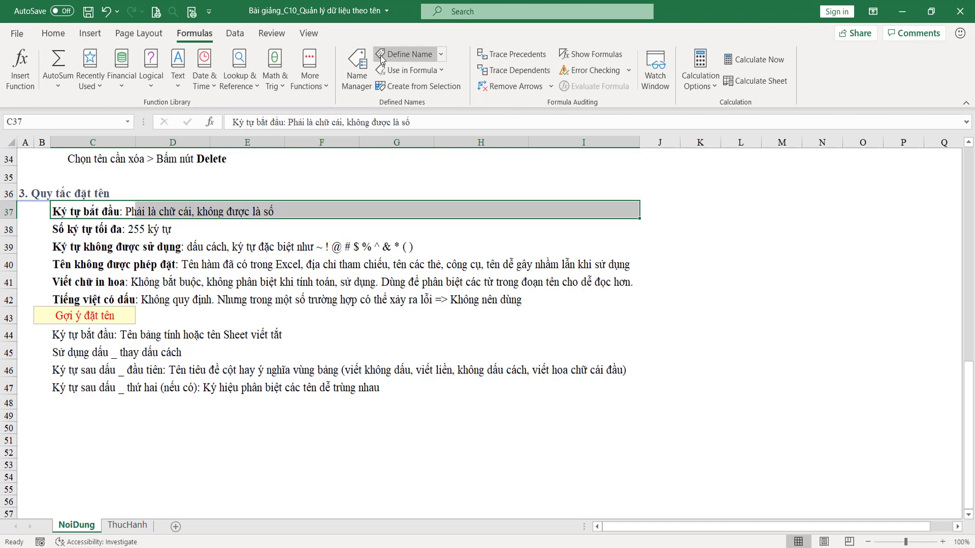
pyautogui.click(403, 53)
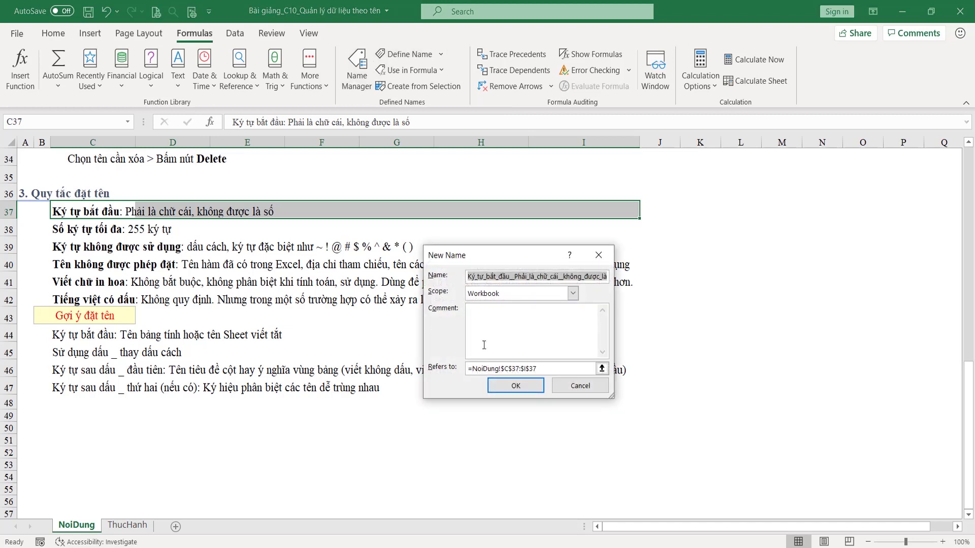
pyautogui.write('1')
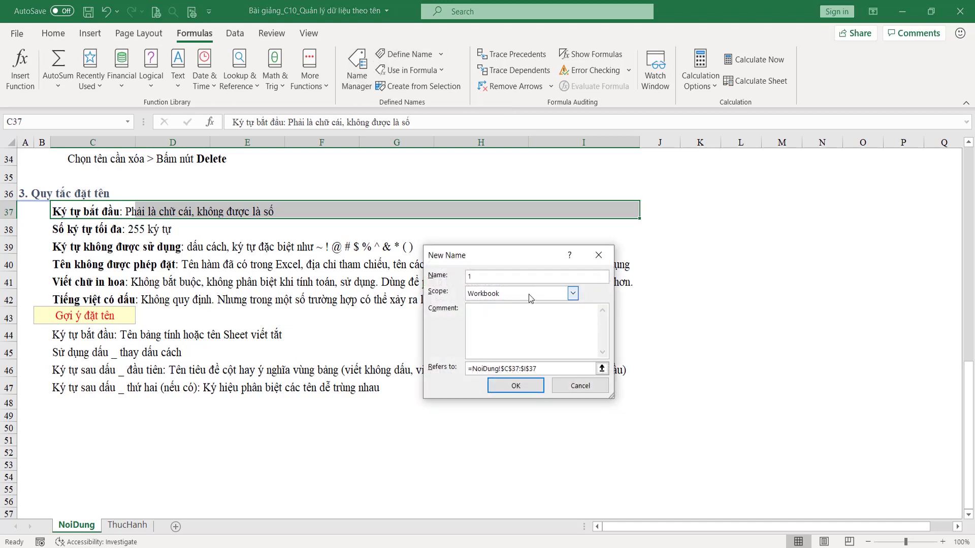
pyautogui.click(467, 276)
pyautogui.write('abc')
pyautogui.click(598, 253)
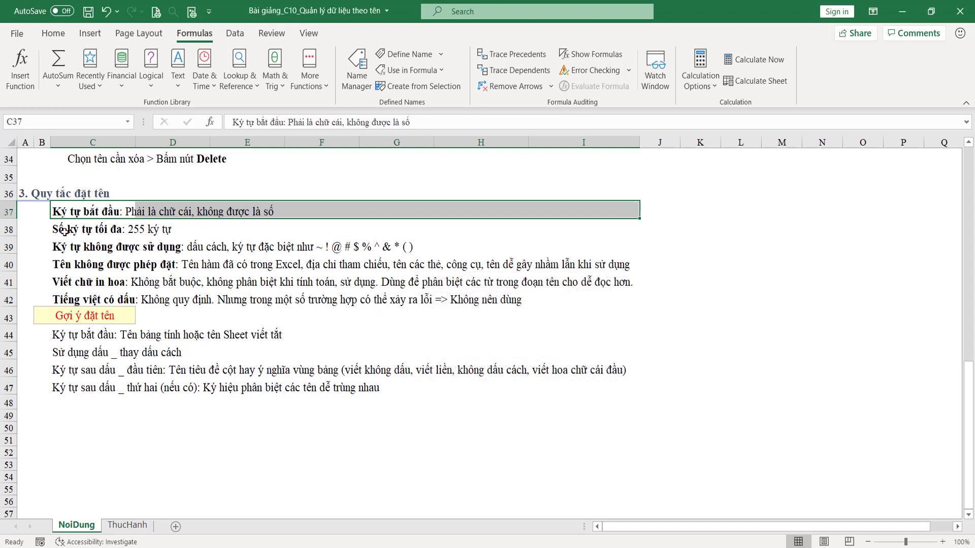
pyautogui.moveTo(64, 230); pyautogui.dragTo(632, 230)
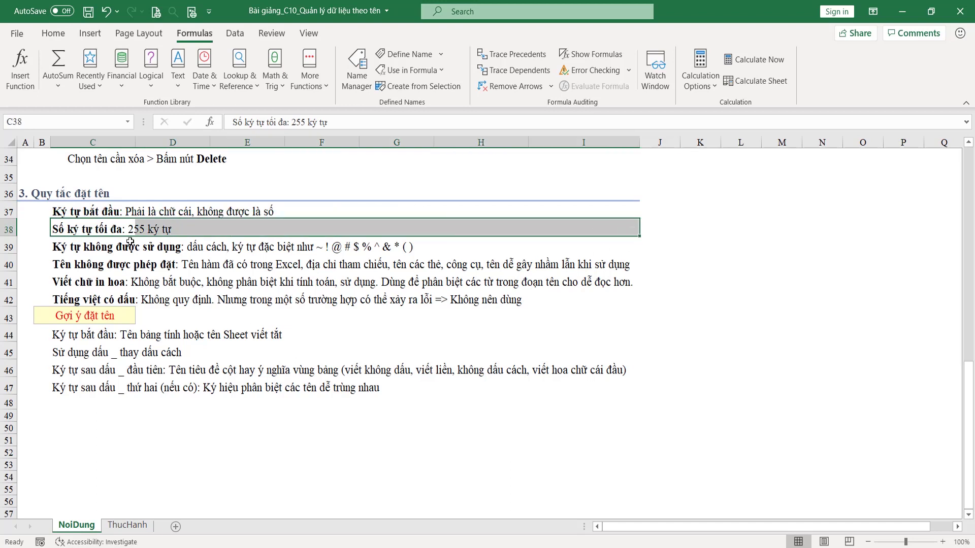
pyautogui.click(274, 227)
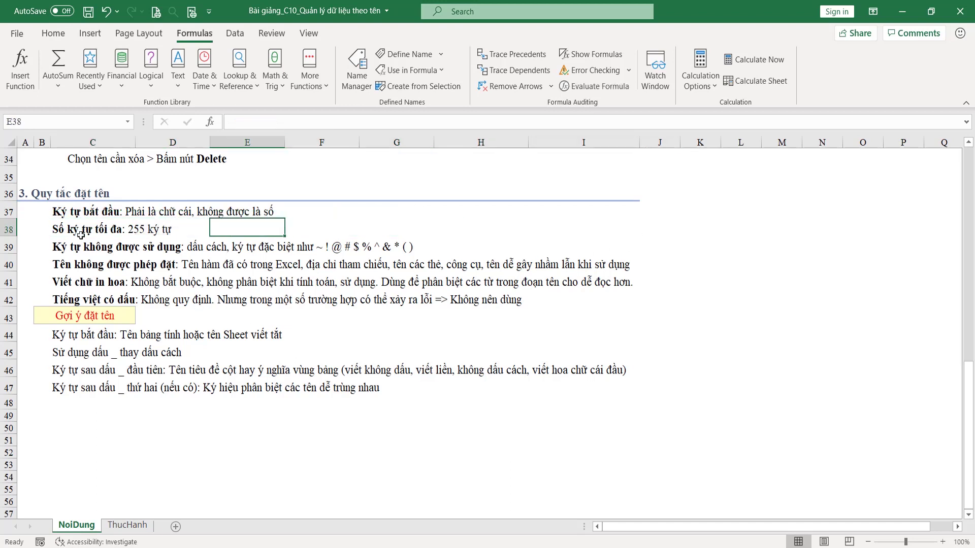
pyautogui.moveTo(59, 228); pyautogui.dragTo(621, 230)
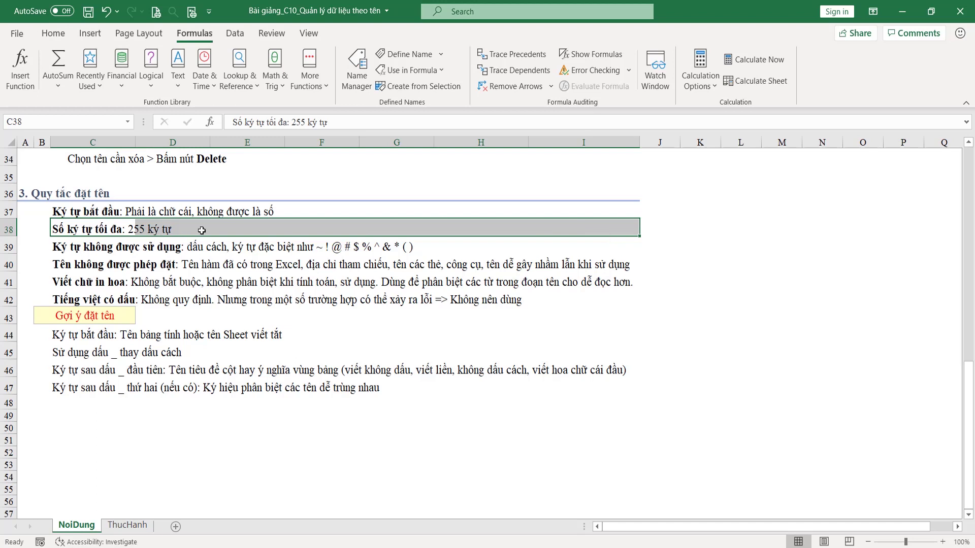
pyautogui.click(412, 297)
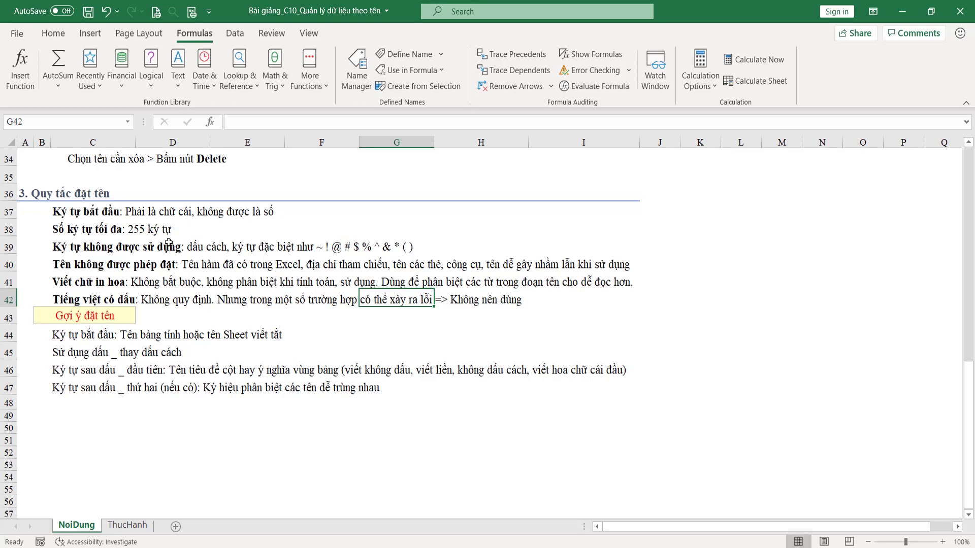
pyautogui.click(77, 251)
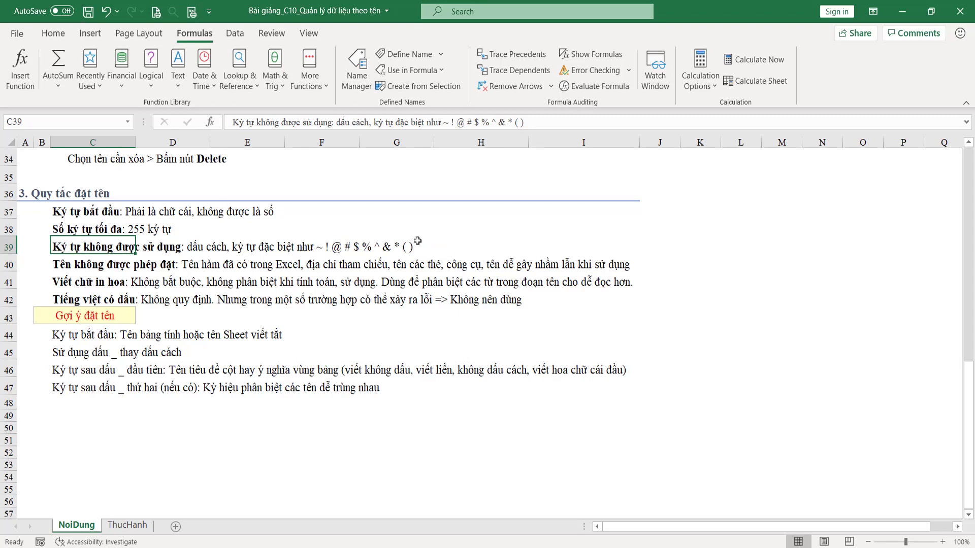
pyautogui.click(67, 264)
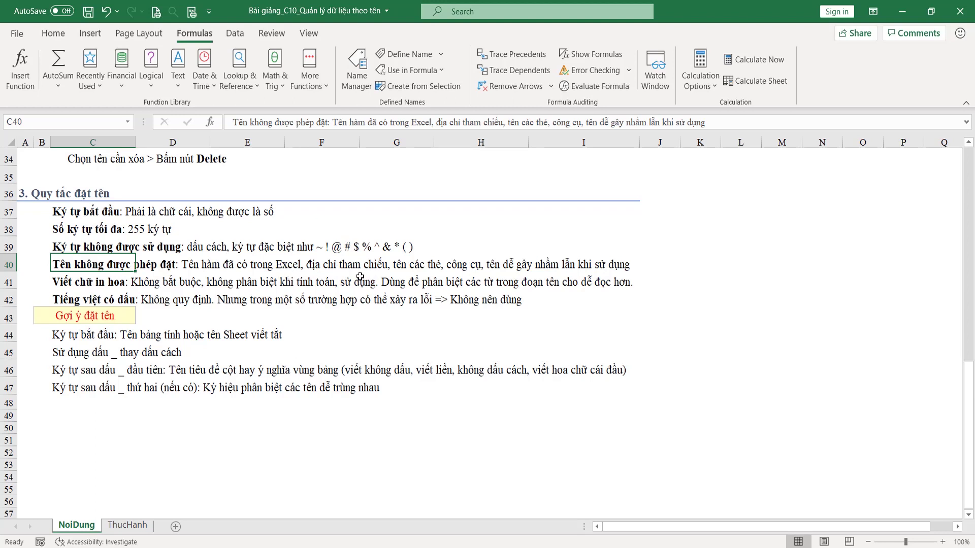
pyautogui.click(407, 54)
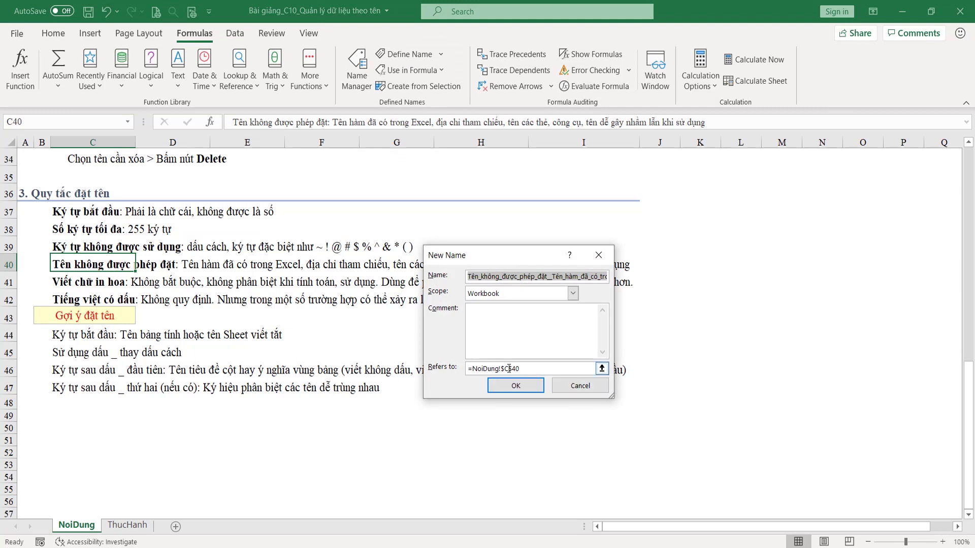
pyautogui.write('c40')
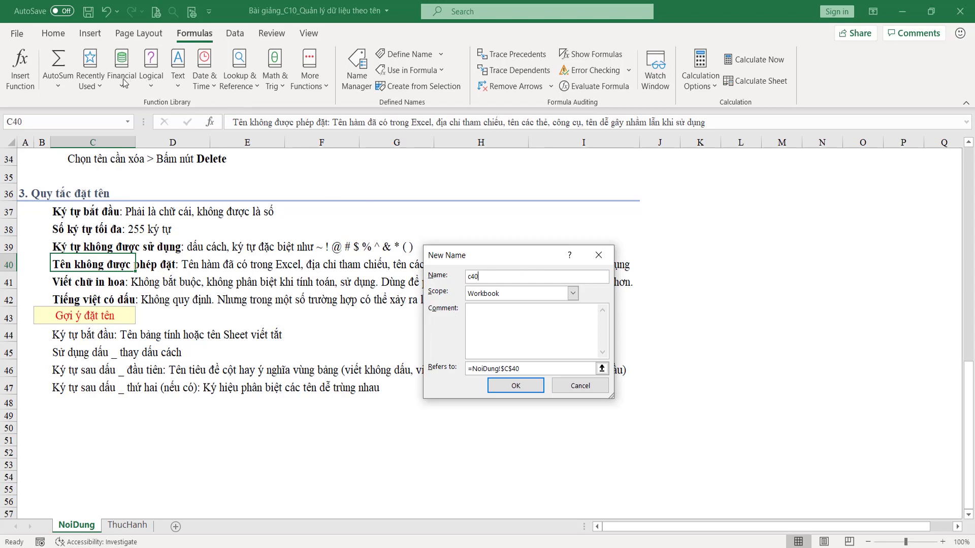
pyautogui.moveTo(507, 255); pyautogui.dragTo(489, 249)
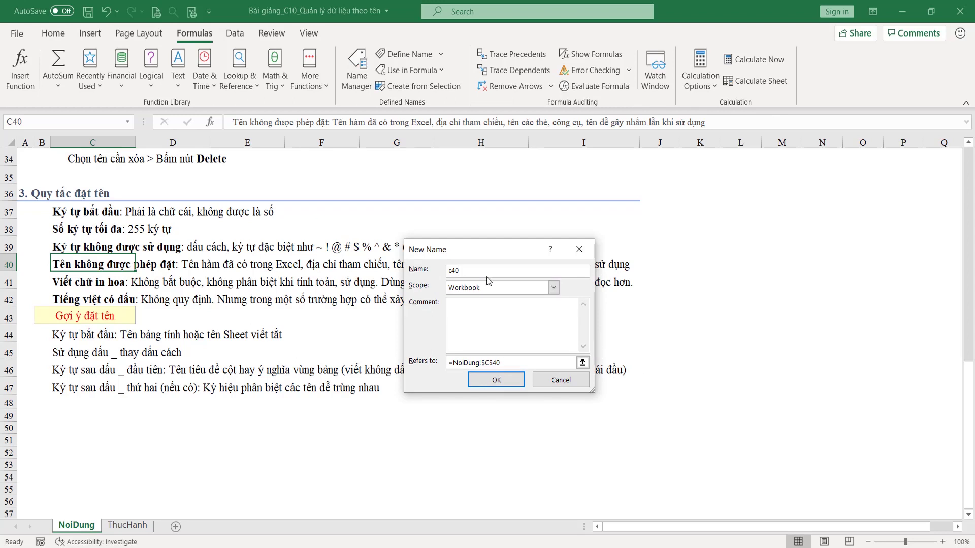
pyautogui.click(586, 250)
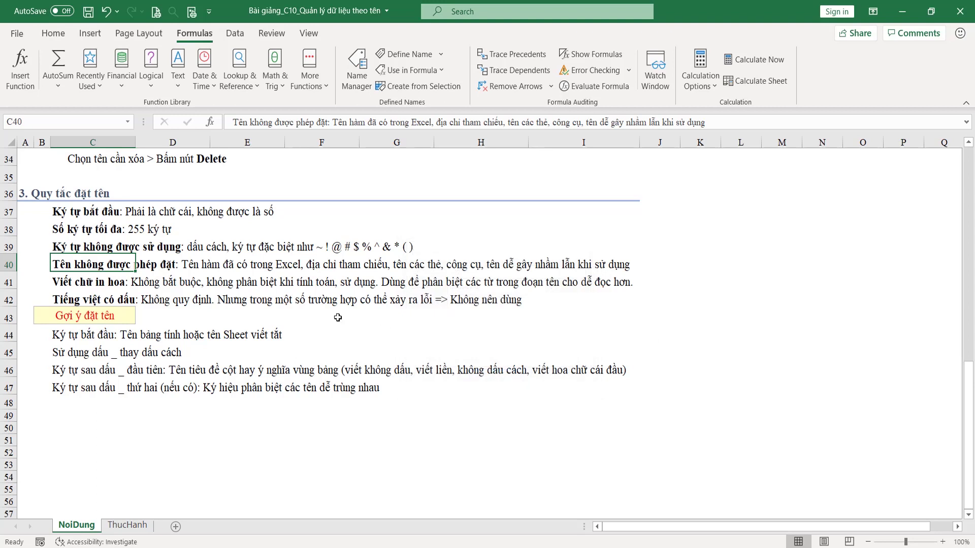
pyautogui.click(84, 289)
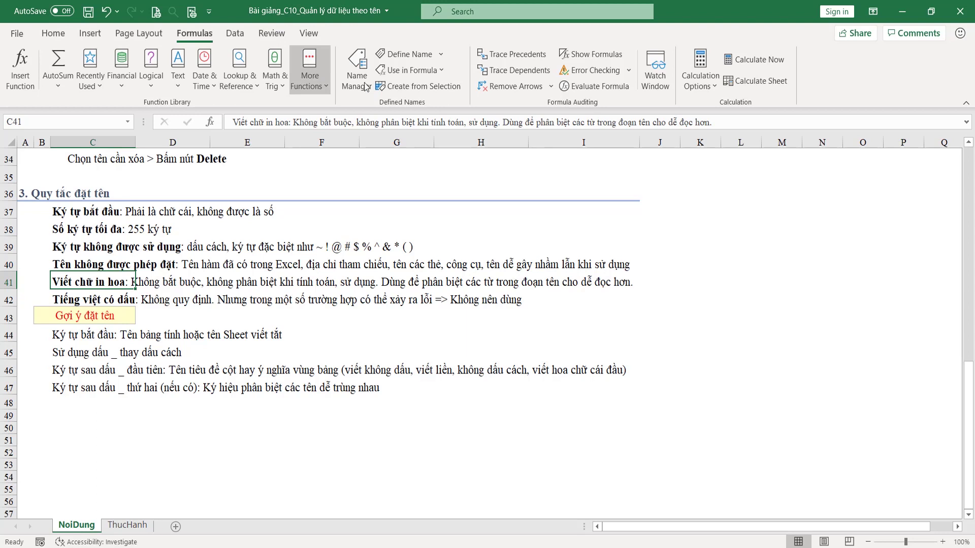
pyautogui.click(404, 54)
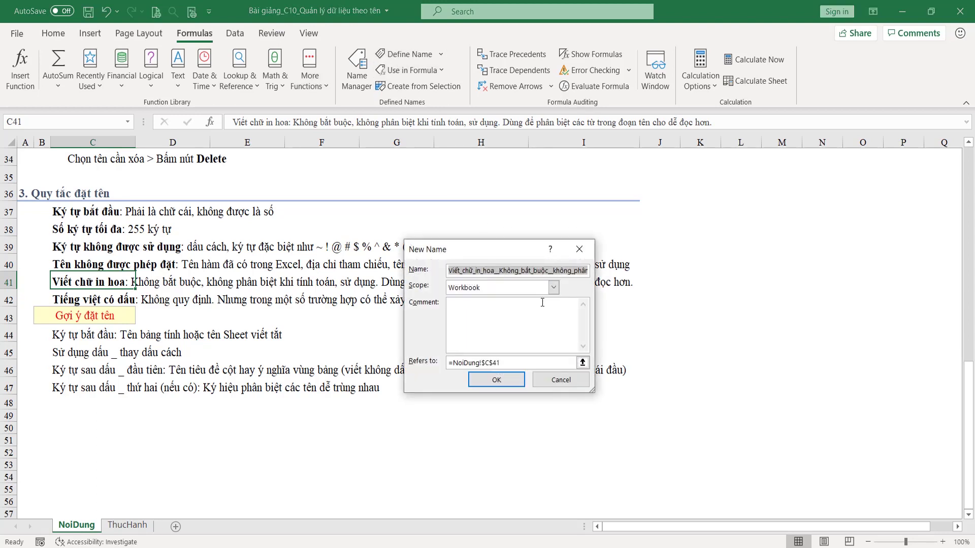
pyautogui.write('c')
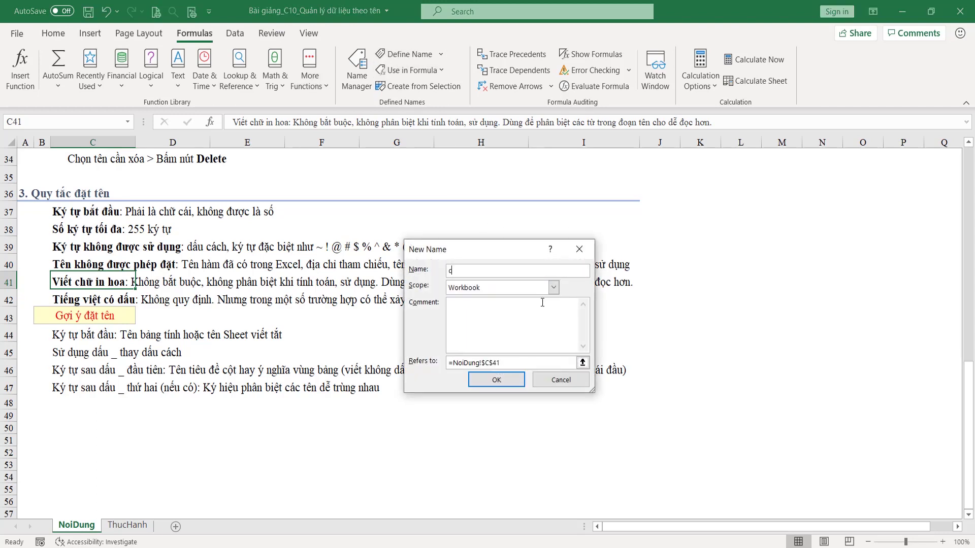
pyautogui.write('otngaythang')
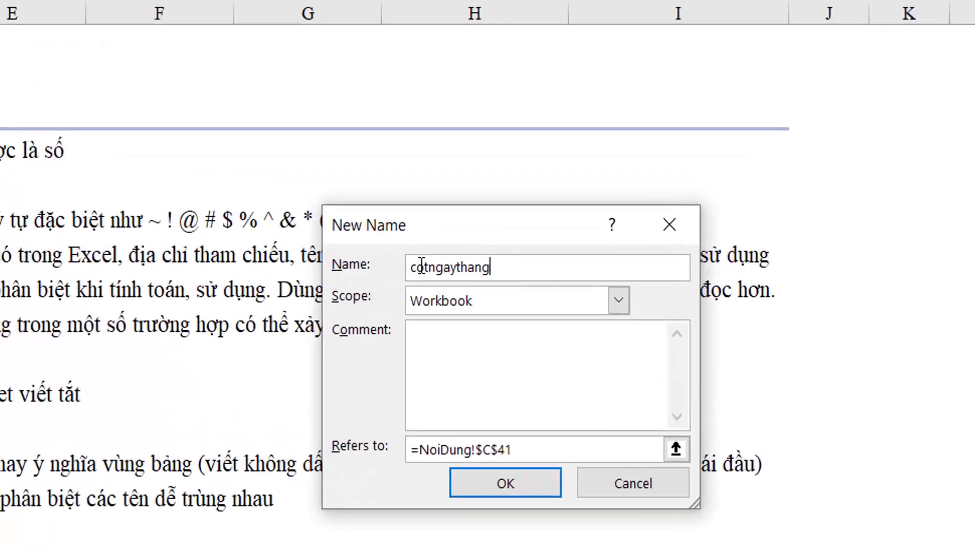
pyautogui.hotkey('shift', 'Home')
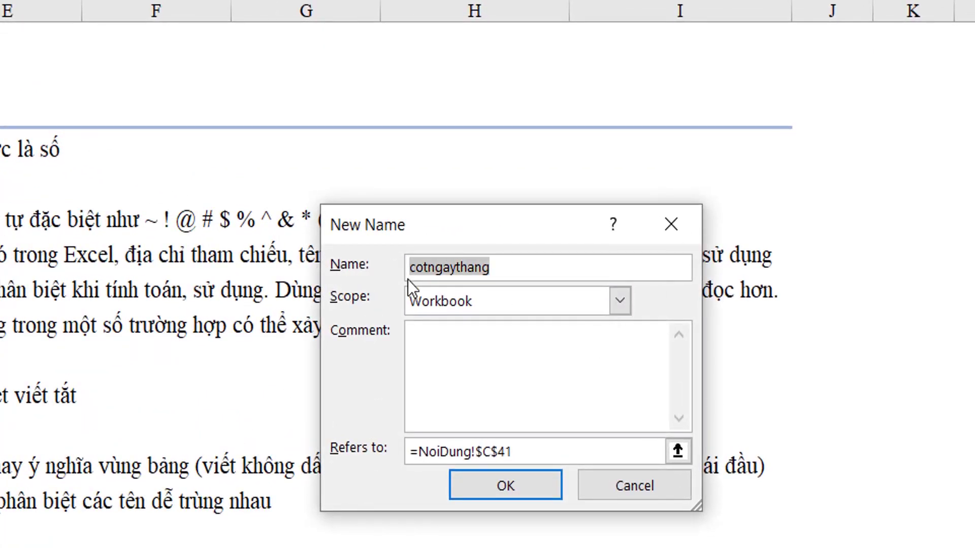
pyautogui.press('Home')
pyautogui.hotkey('shift', 'Right')
pyautogui.write('C')
pyautogui.click(431, 266)
pyautogui.press('BackSpace')
pyautogui.write('N')
pyautogui.moveTo(462, 267); pyautogui.dragTo(472, 268)
pyautogui.write('T')
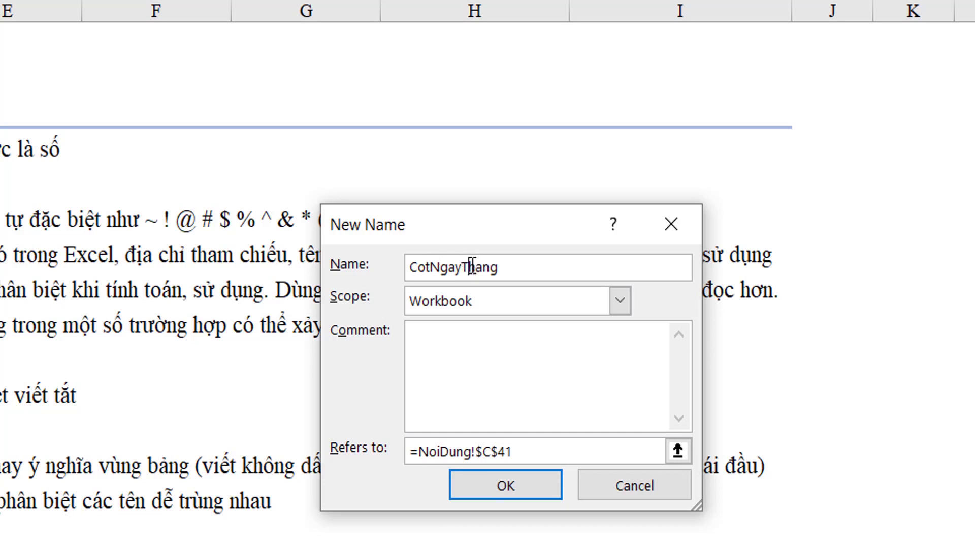
pyautogui.moveTo(430, 268)
pyautogui.mouseDown()
pyautogui.moveTo(408, 267)
pyautogui.moveTo(526, 269)
pyautogui.mouseUp()
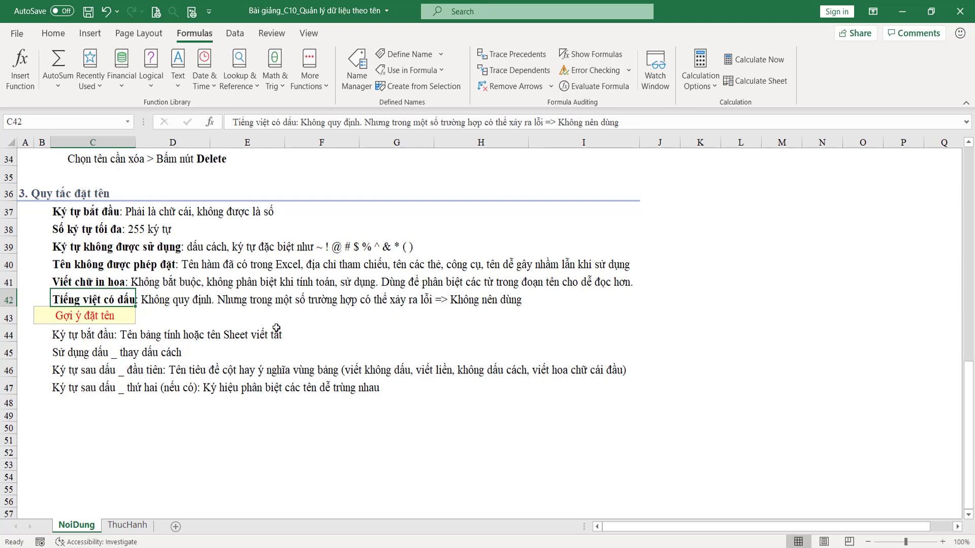
pyautogui.moveTo(128, 298); pyautogui.dragTo(624, 300)
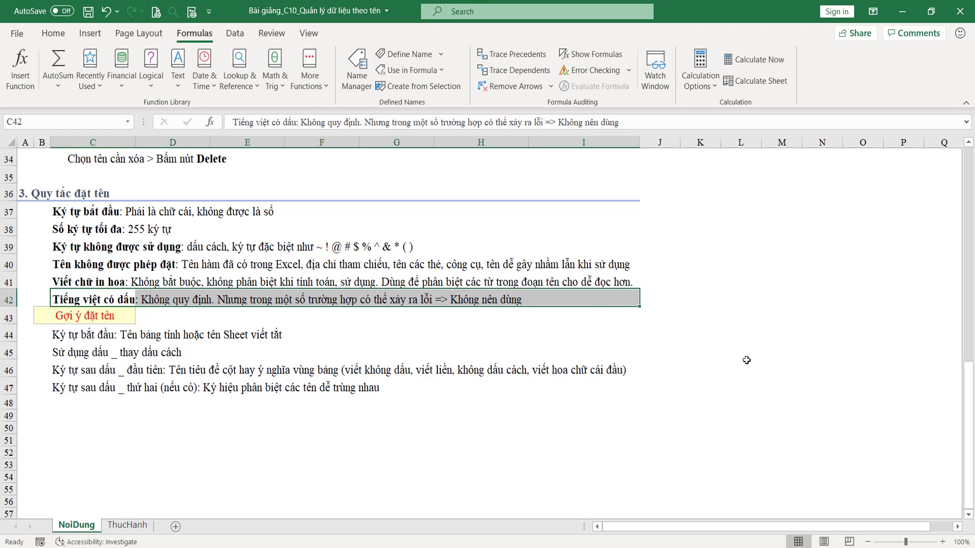
pyautogui.moveTo(57, 315)
pyautogui.mouseDown()
pyautogui.moveTo(625, 370)
pyautogui.moveTo(625, 388)
pyautogui.mouseUp()
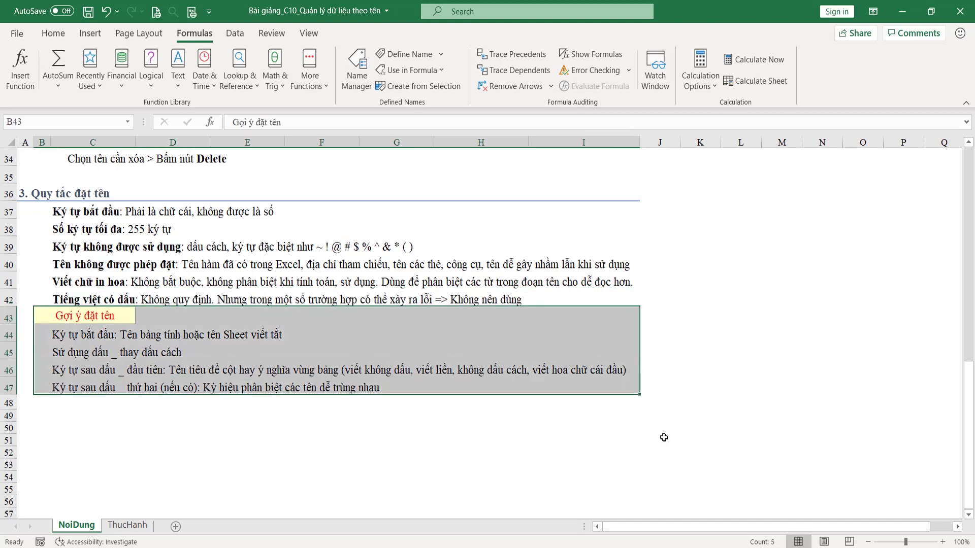
pyautogui.click(149, 438)
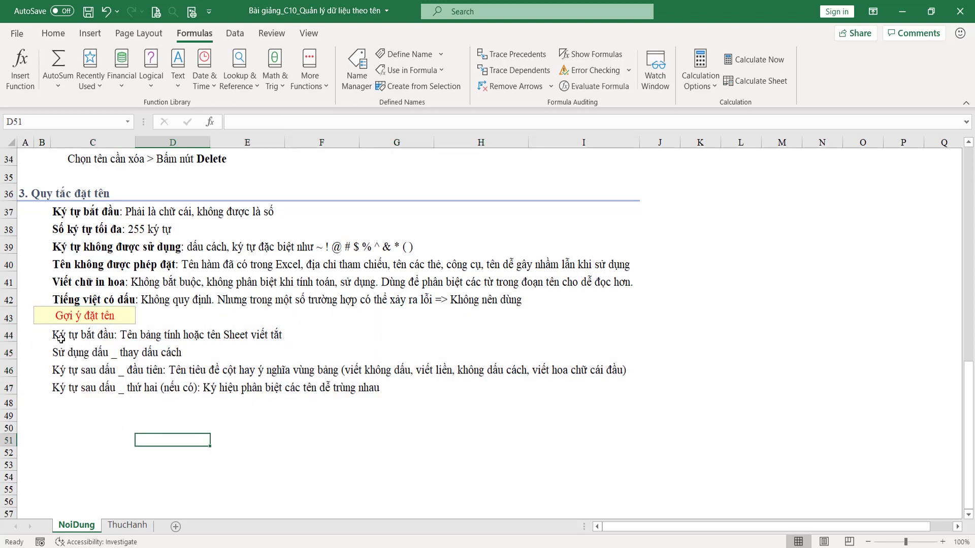
pyautogui.moveTo(61, 338); pyautogui.dragTo(591, 341)
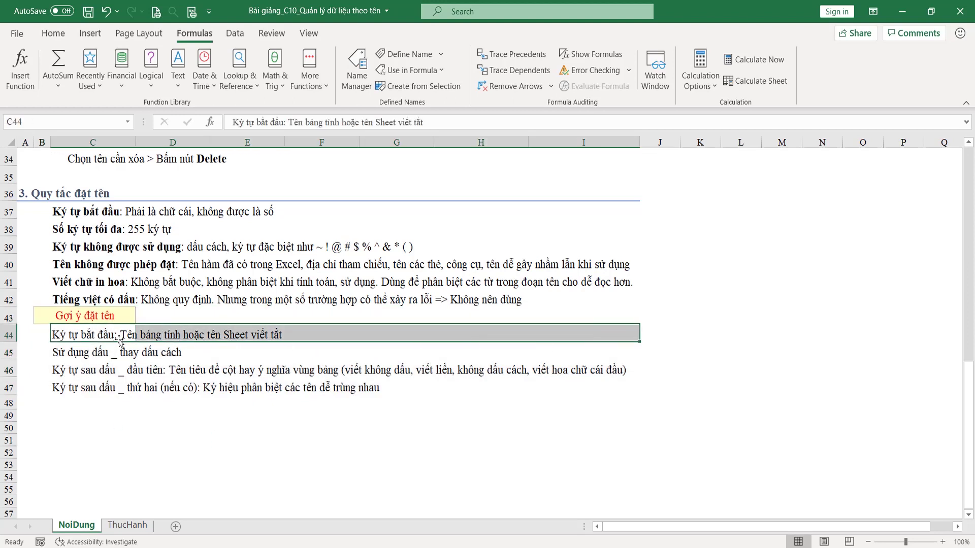
pyautogui.click(281, 340)
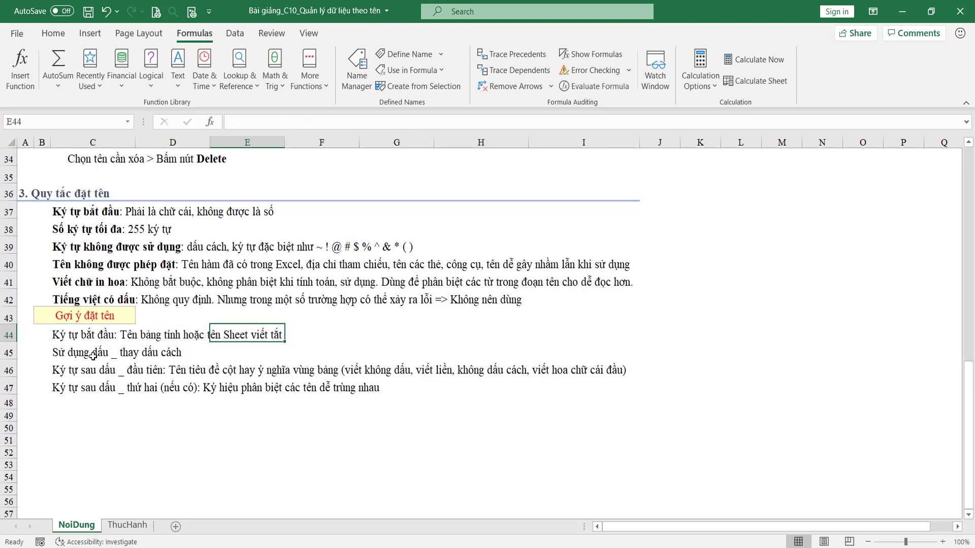
pyautogui.click(68, 335)
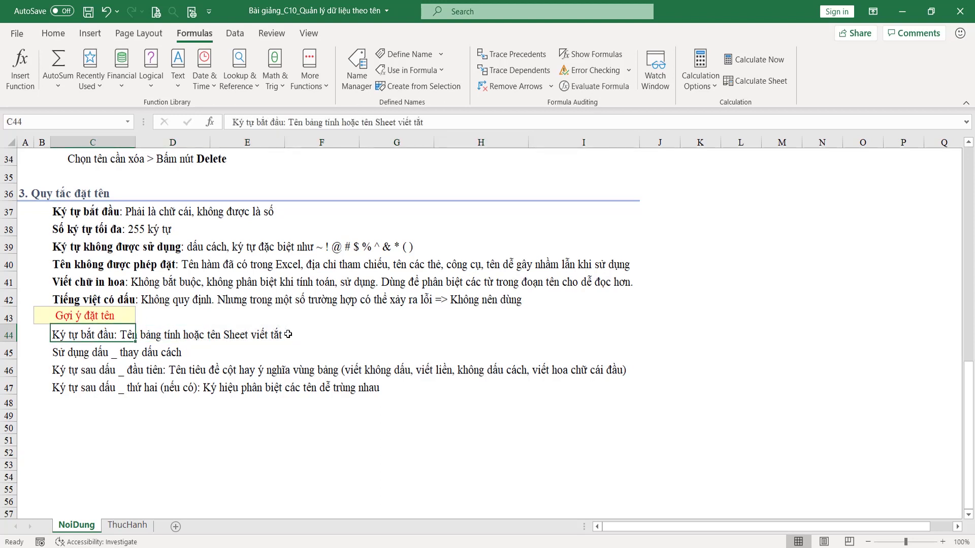
pyautogui.moveTo(675, 258); pyautogui.dragTo(777, 452)
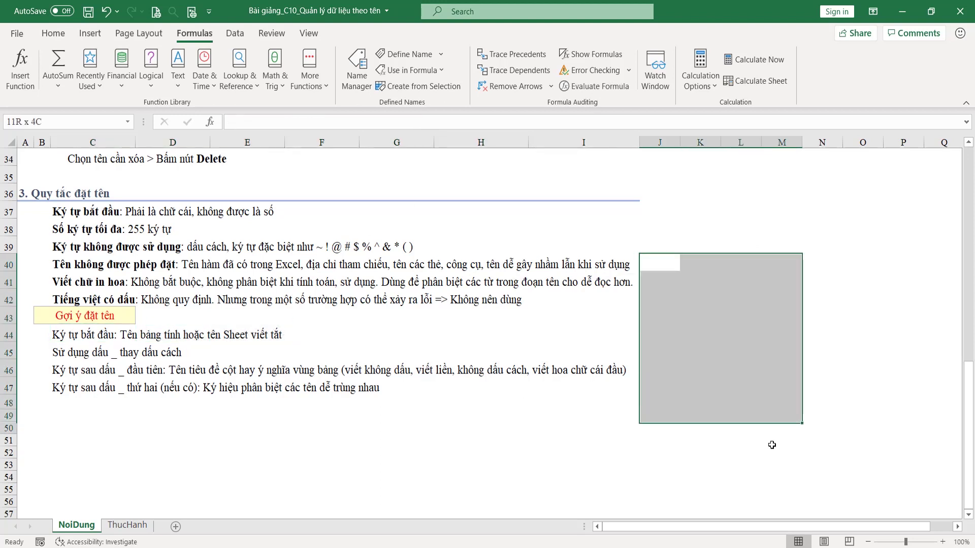
pyautogui.click(395, 55)
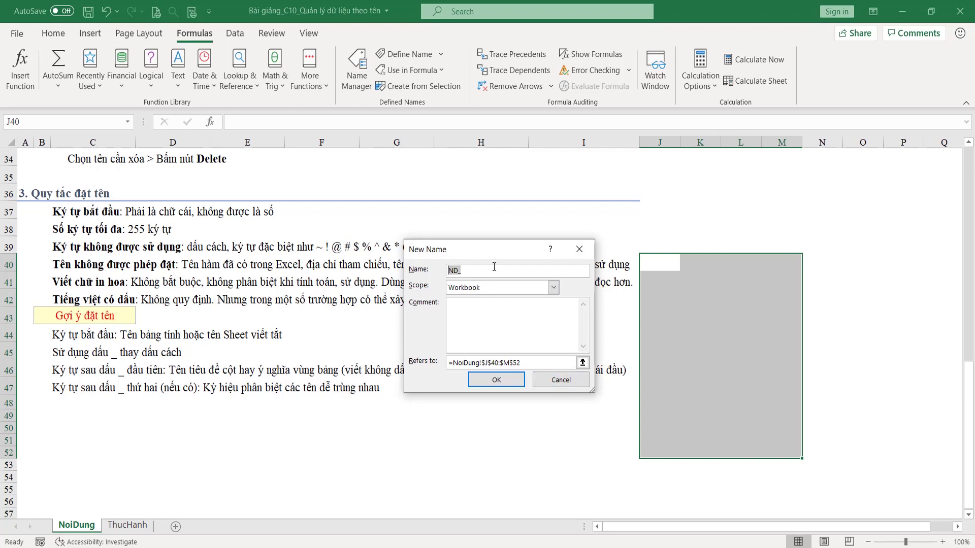
pyautogui.click(565, 381)
pyautogui.moveTo(75, 355); pyautogui.dragTo(534, 351)
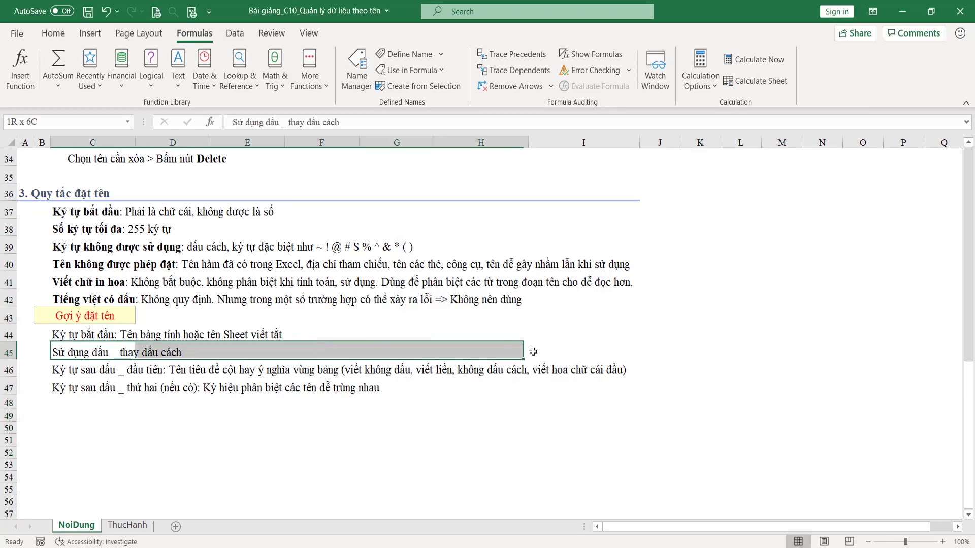
pyautogui.click(195, 440)
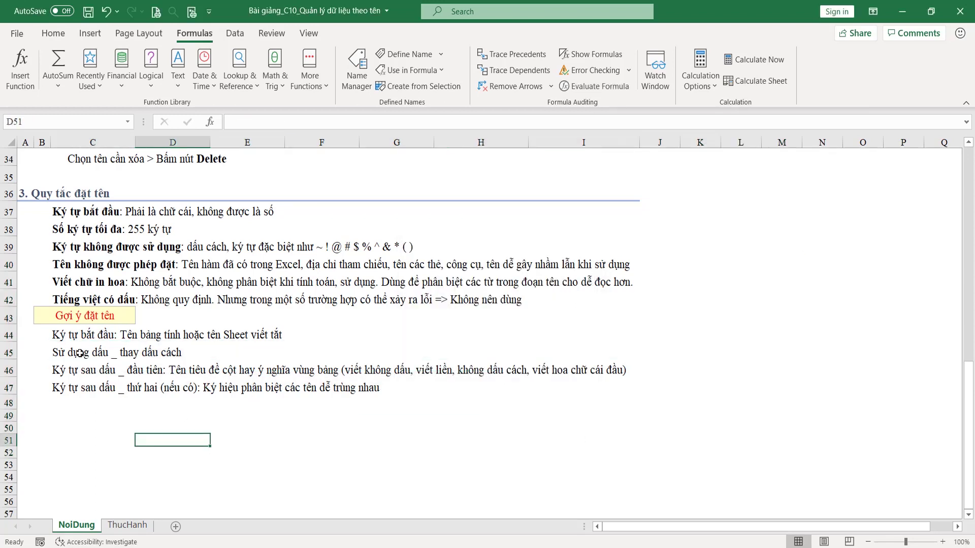
pyautogui.click(409, 55)
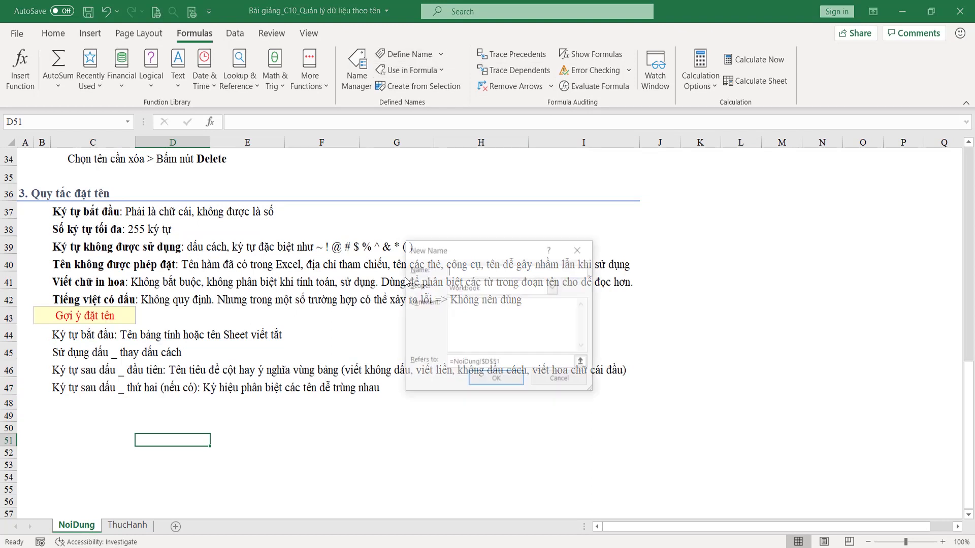
pyautogui.write('C')
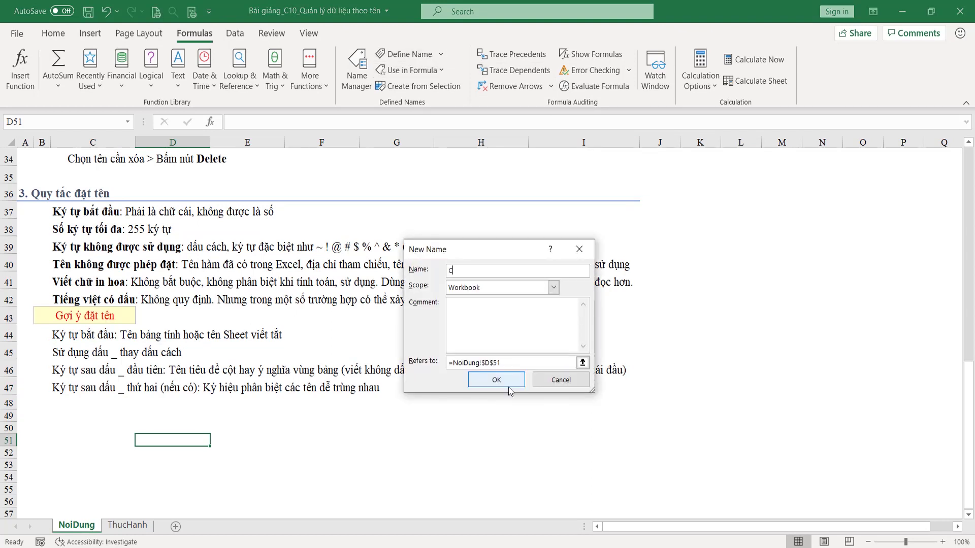
pyautogui.write('ot_ngay')
pyautogui.write('_thang')
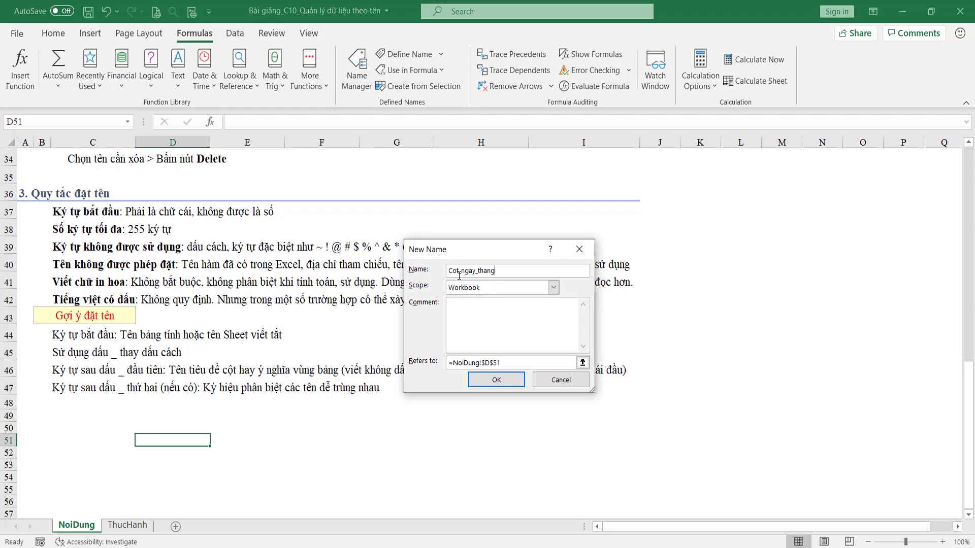
pyautogui.moveTo(500, 270); pyautogui.dragTo(453, 269)
pyautogui.click(508, 270)
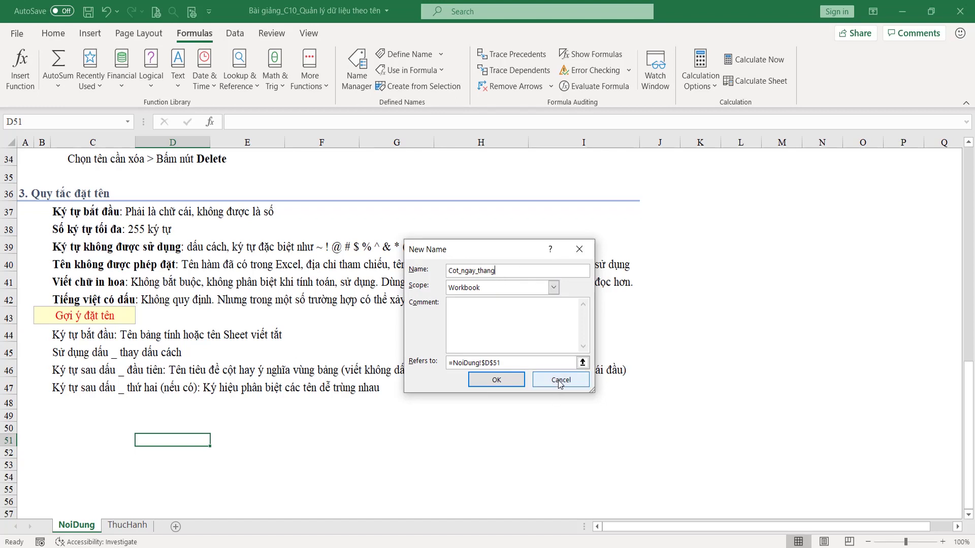
pyautogui.moveTo(511, 269); pyautogui.dragTo(414, 272)
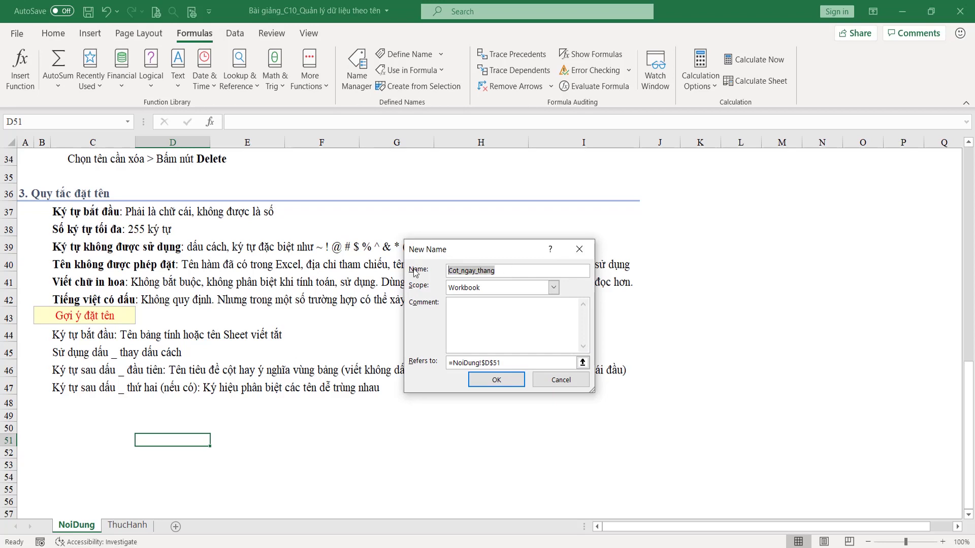
pyautogui.write('ND_')
pyautogui.write('Cot_')
pyautogui.write('ngay_thang')
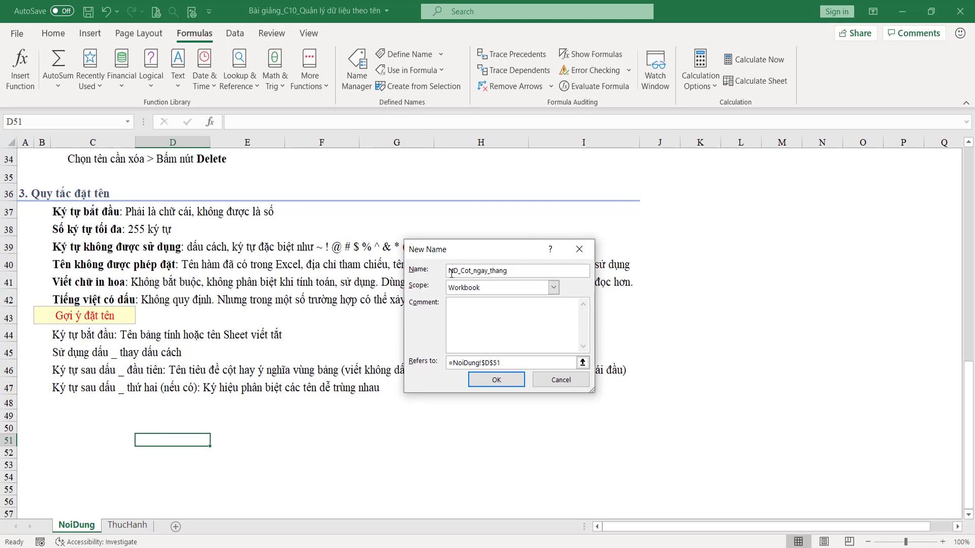
pyautogui.doubleClick(461, 273)
pyautogui.click(461, 274)
pyautogui.click(559, 385)
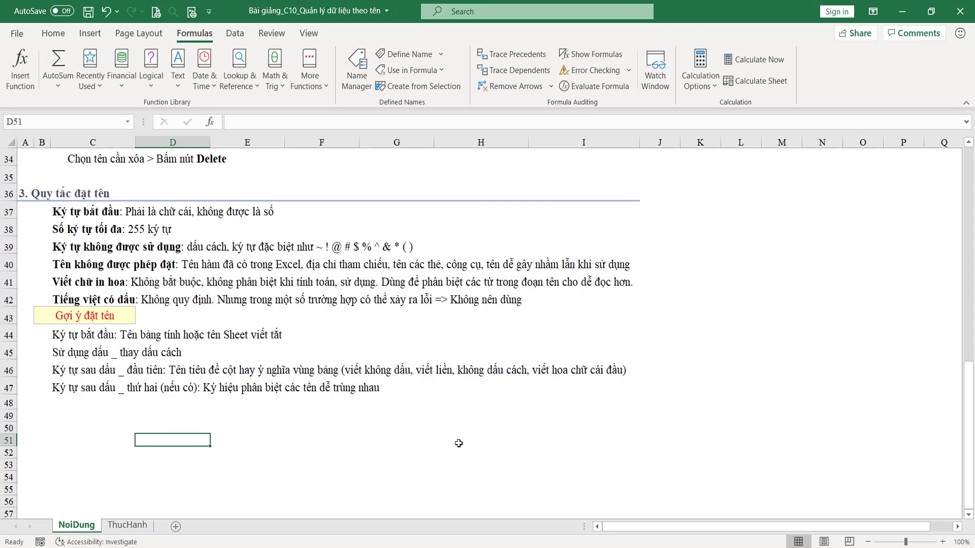
# - Start a new name for cell D51 and enter DK_Ngay_DenNgay, correcting typos along the way
pyautogui.click(403, 60)
pyautogui.write('DK_Ngay')
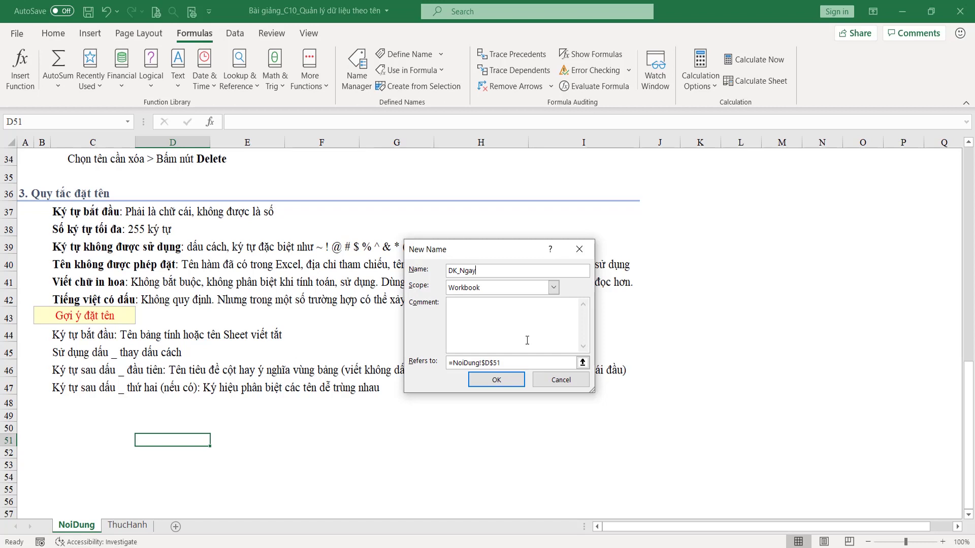
pyautogui.write('_')
pyautogui.write('01')
pyautogui.write('3')
pyautogui.press('BackSpace')
pyautogui.write('TuNgay')
pyautogui.press('BackSpace')
pyautogui.press('BackSpace')
pyautogui.press('BackSpace')
pyautogui.press('BackSpace')
pyautogui.press('BackSpace')
pyautogui.press('BackSpace')
pyautogui.write('DenNgay')
# - Cancel the DK_Ngay_DenNgay name, highlight the rules section A36:J47, then deselect on G52
pyautogui.click(579, 249)
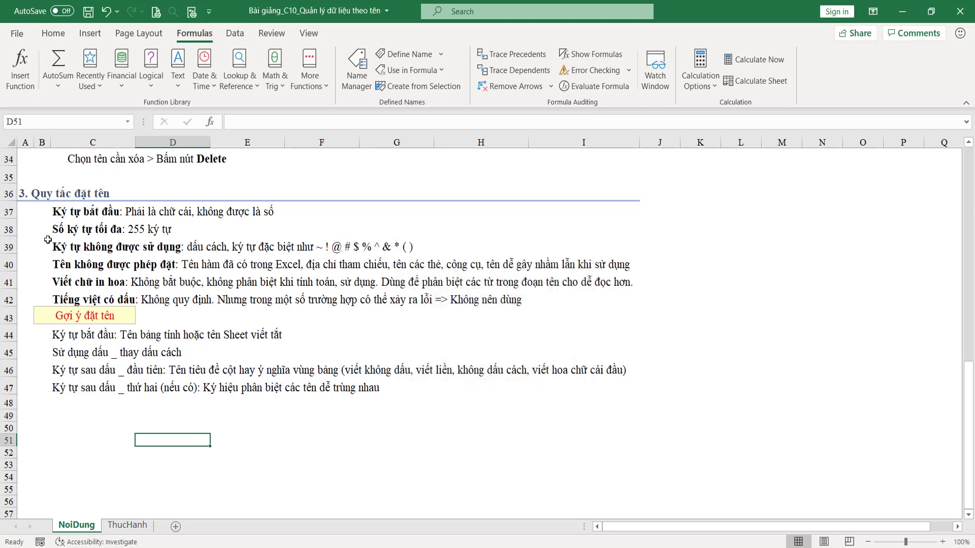
pyautogui.click(29, 192)
pyautogui.moveTo(29, 192); pyautogui.dragTo(651, 387)
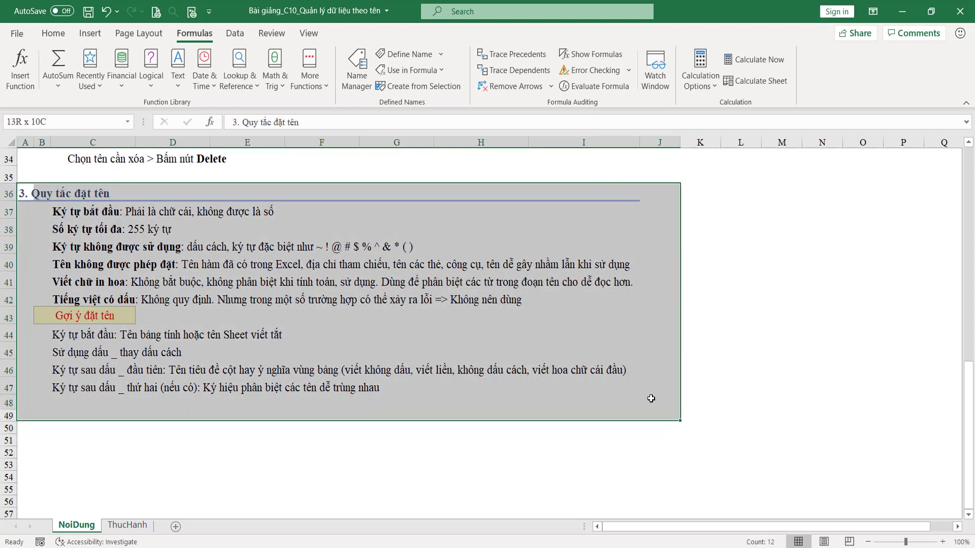
pyautogui.click(363, 457)
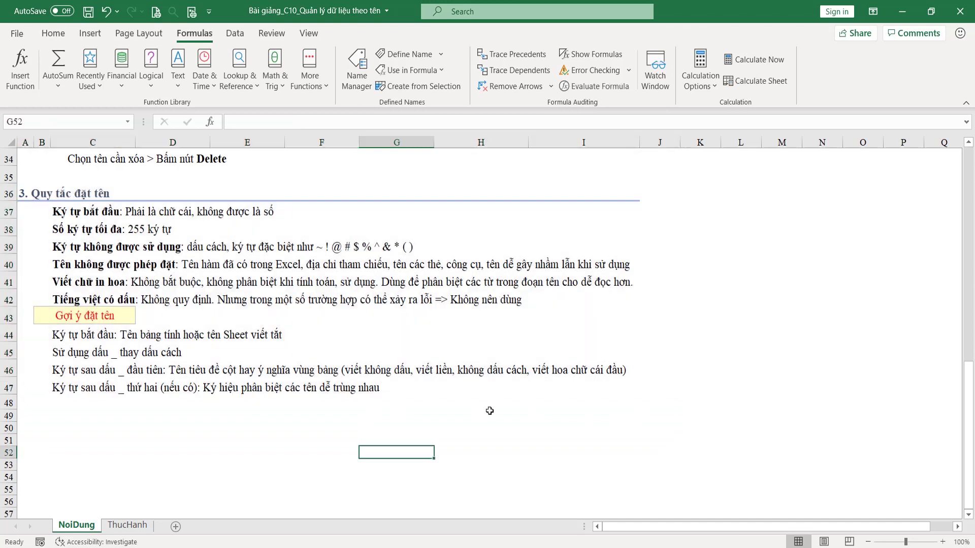